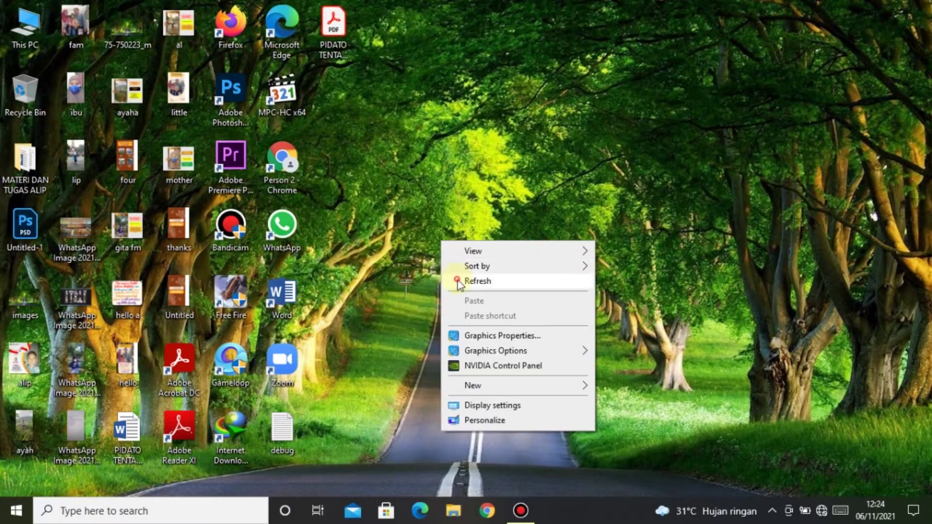
Mount the Win11_EnglishInternational_x64 disc image from the Sofware folder on Local Disk (D:)
left_click(458, 281)
key("super+e")
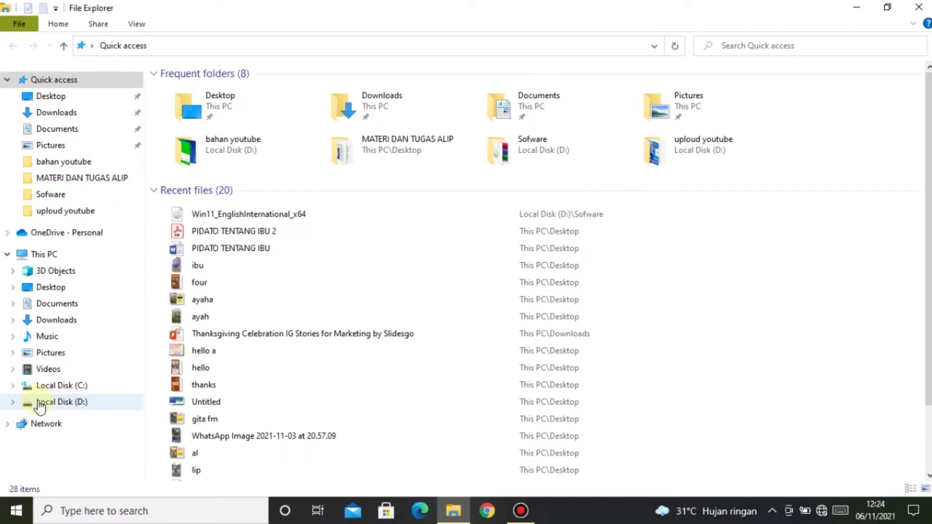
left_click(75, 405)
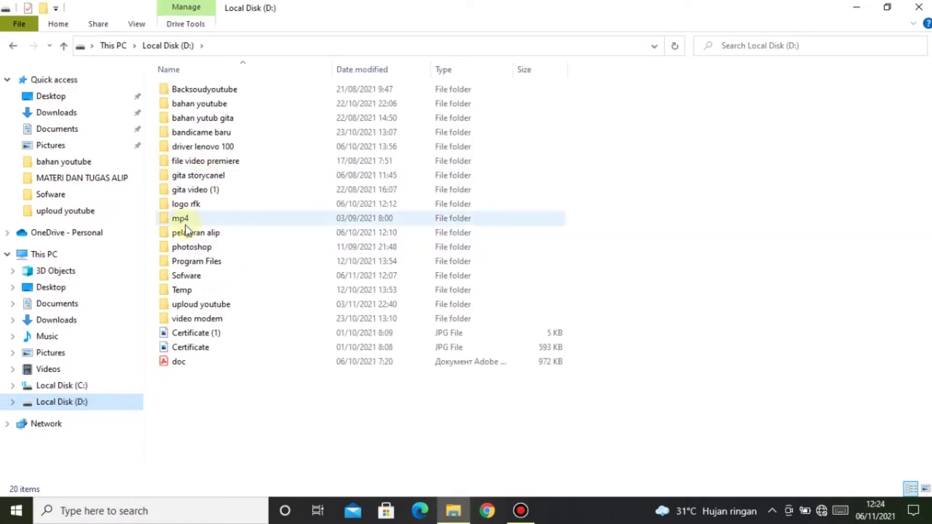
left_click(182, 272)
double_click(181, 272)
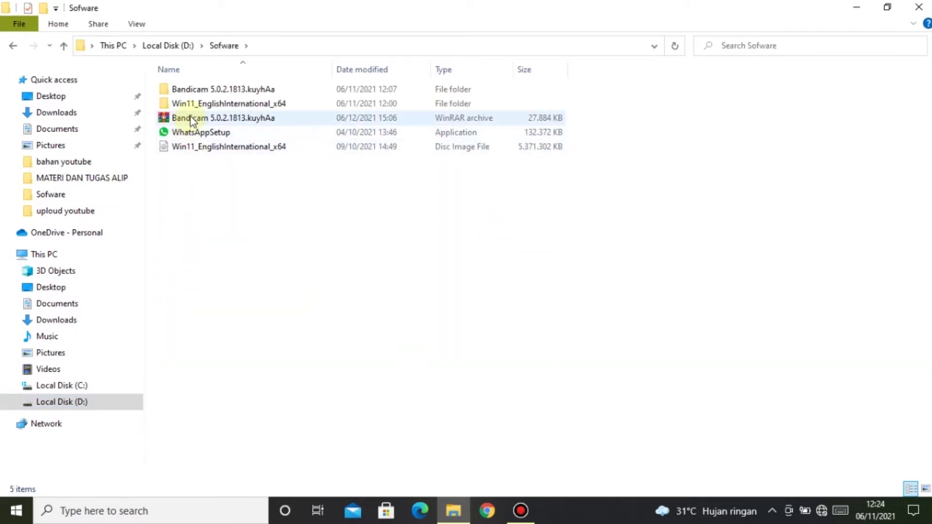
left_click(192, 149)
double_click(194, 148)
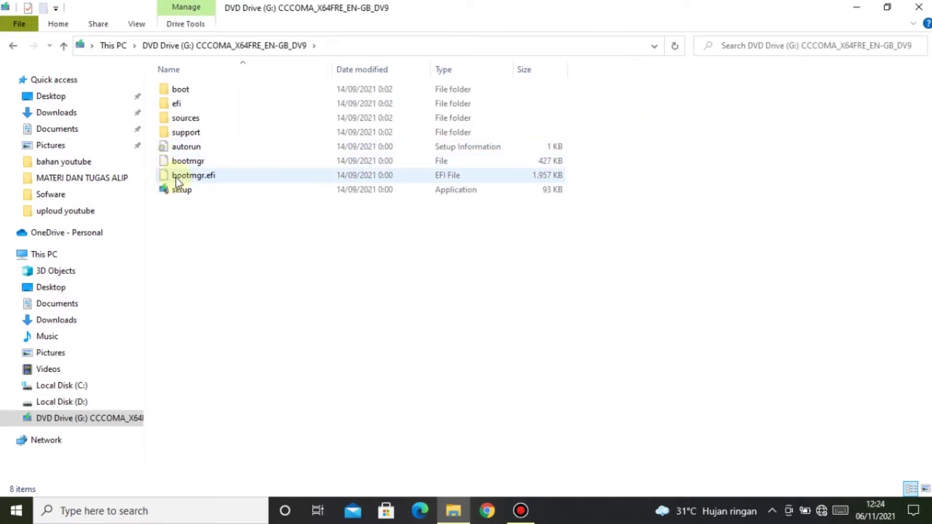
Try to install Windows 11 with the setup application on the mounted disc, and close the installer after its requirements check
double_click(183, 190)
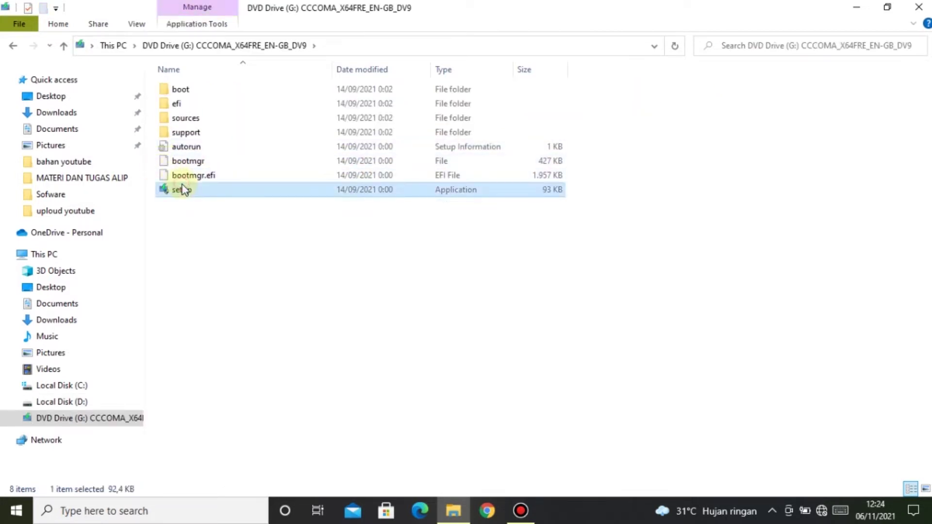
left_click(856, 7)
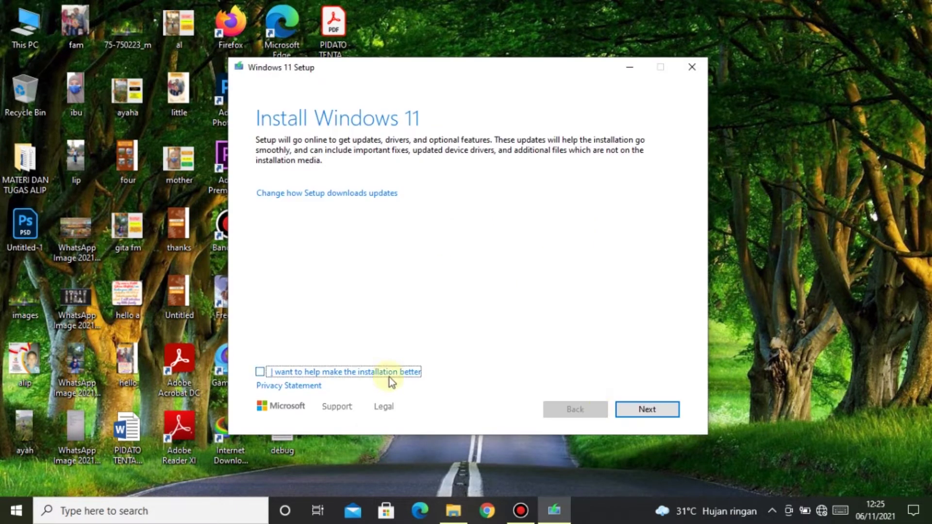
left_click(647, 409)
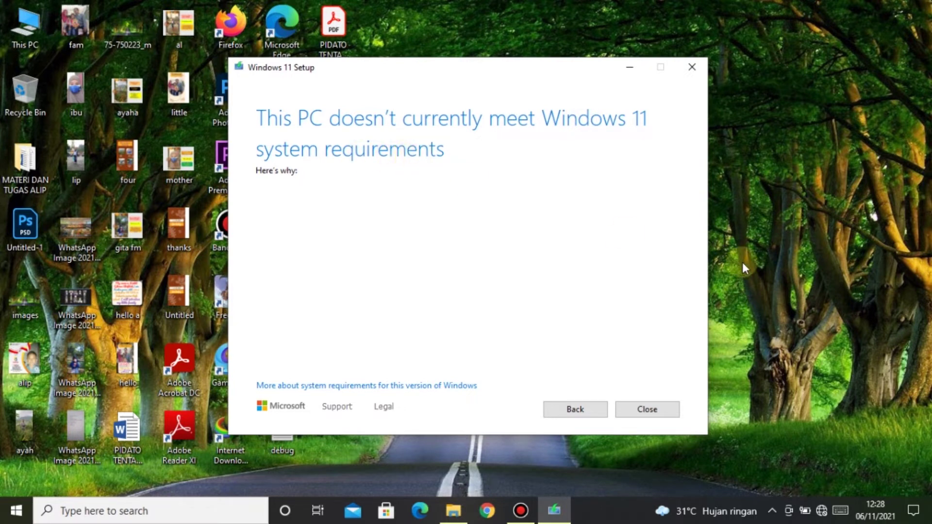
left_click(636, 410)
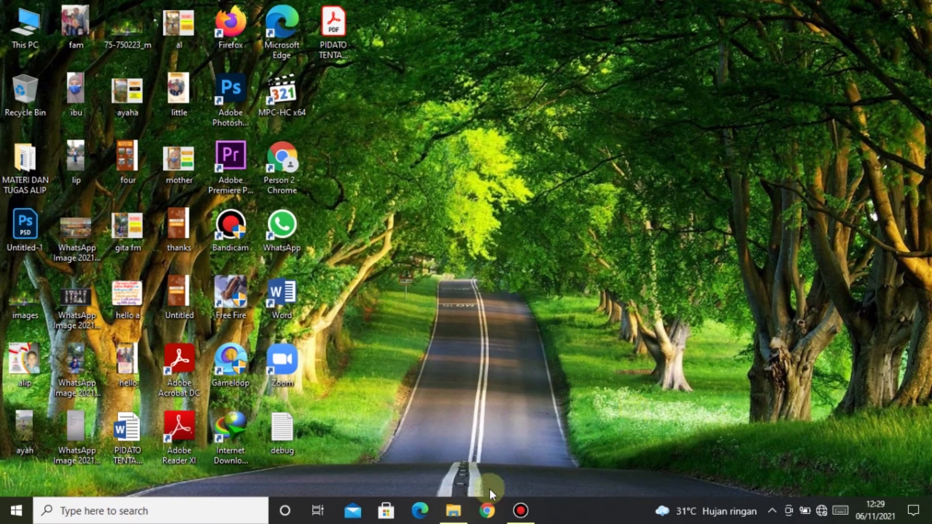
Open the Downloads folder in File Explorer and change its layout to Details
left_click(453, 511)
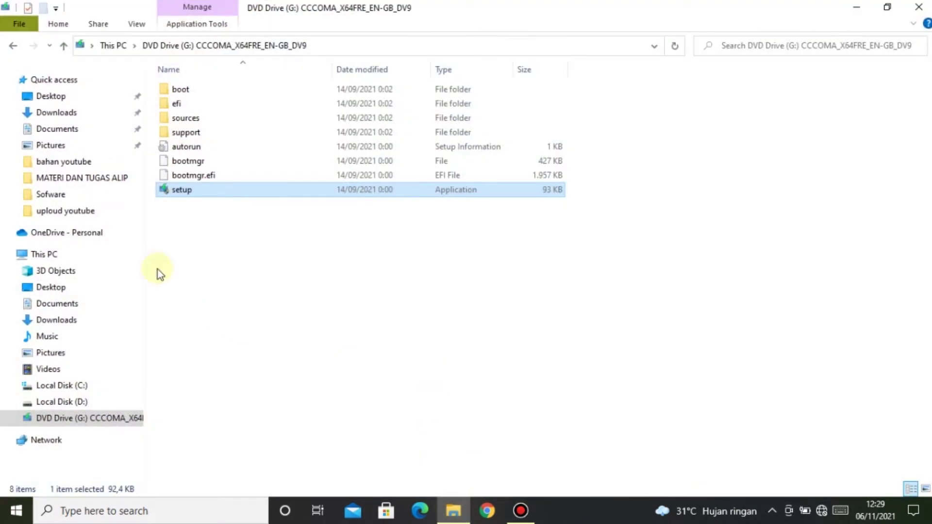
left_click(56, 113)
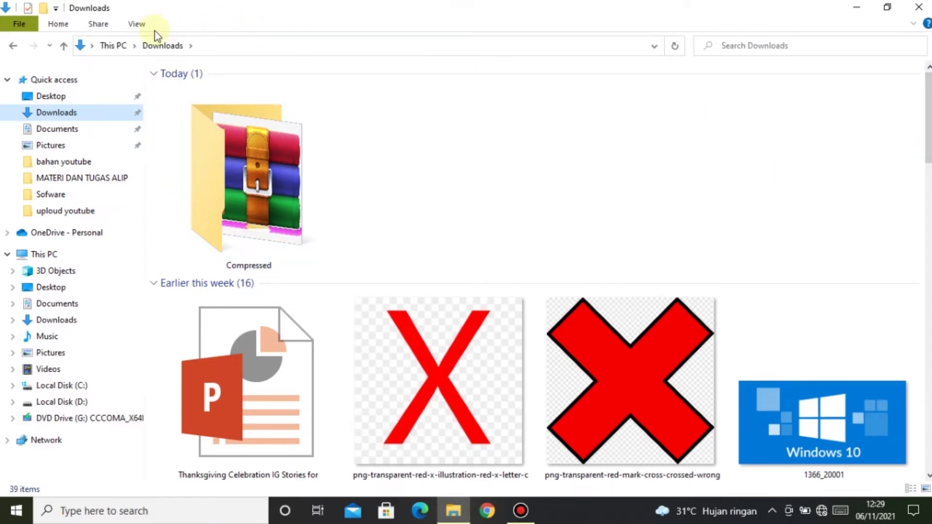
left_click(132, 26)
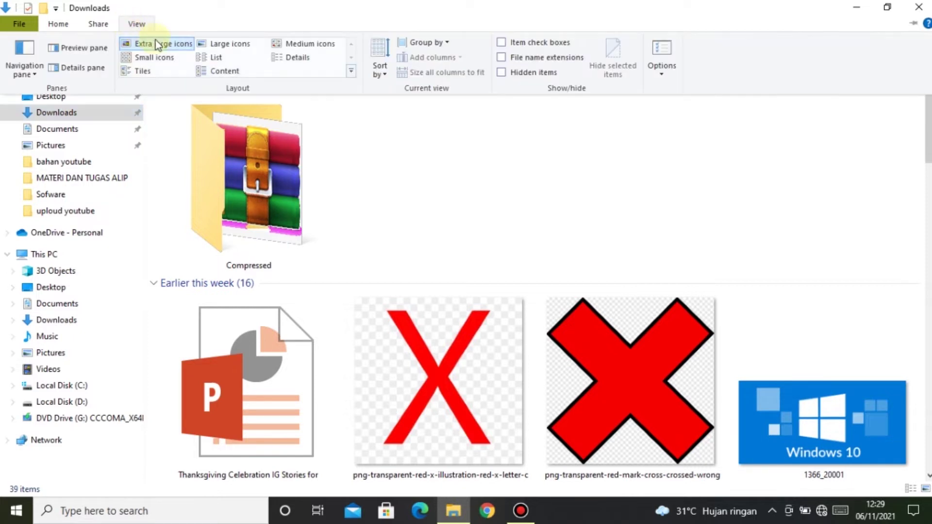
left_click(280, 59)
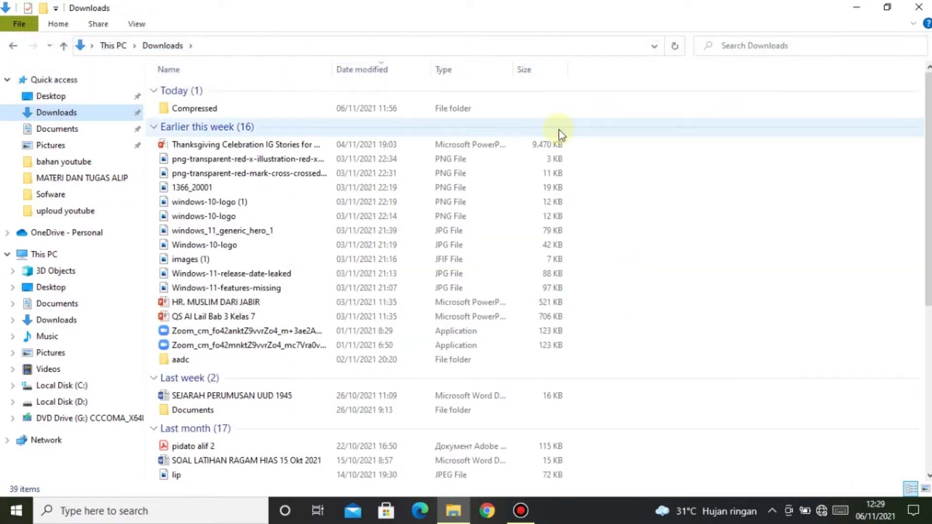
Copy appraiserres.dll and dllme from the TPM-fix_nosware.com folder inside Compressed
scroll(534, 277, "down", 6)
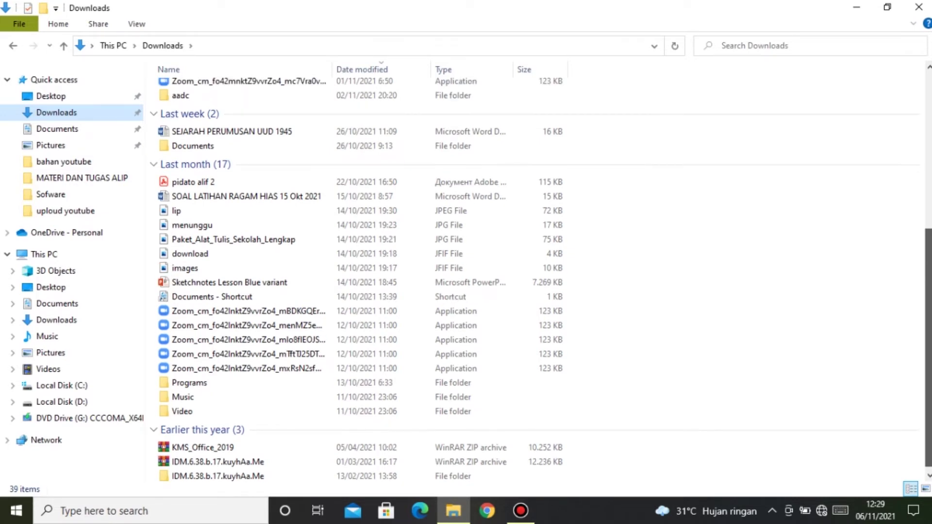
scroll(916, 264, "up", 4)
scroll(896, 160, "up", 3)
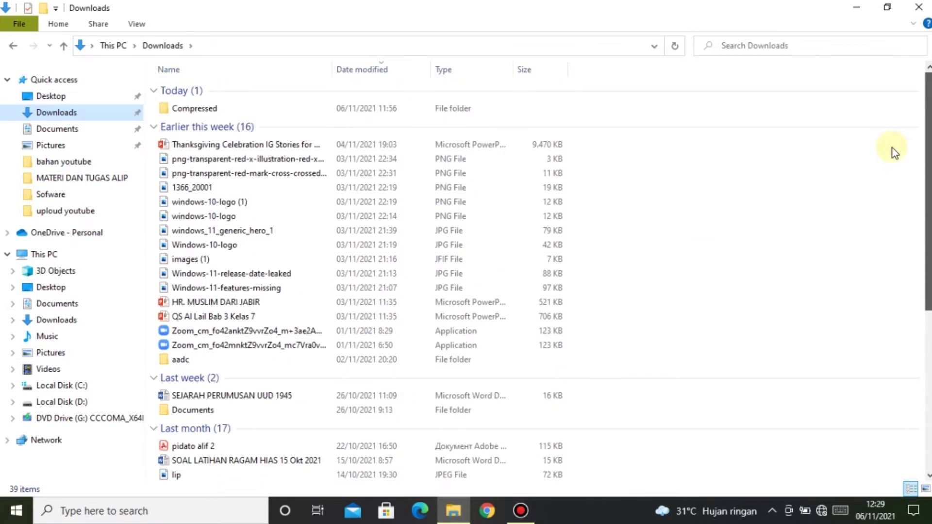
double_click(187, 110)
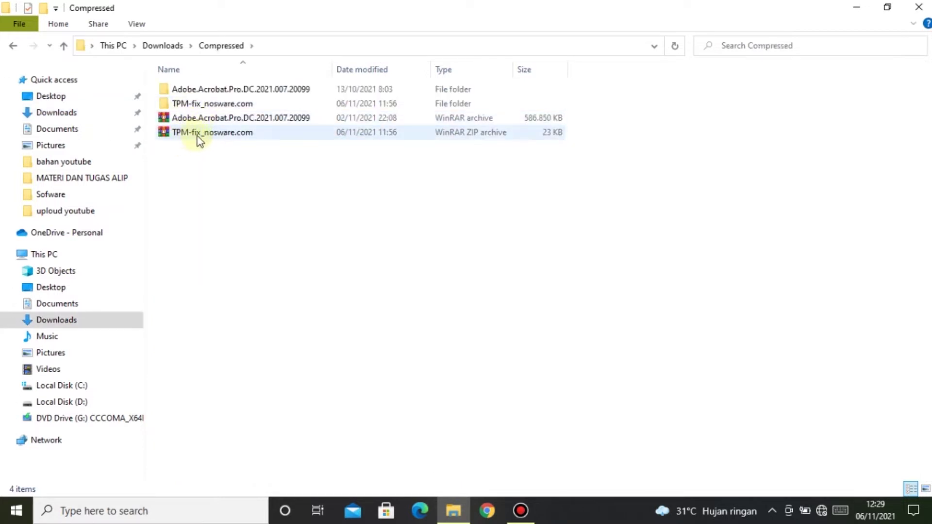
double_click(180, 104)
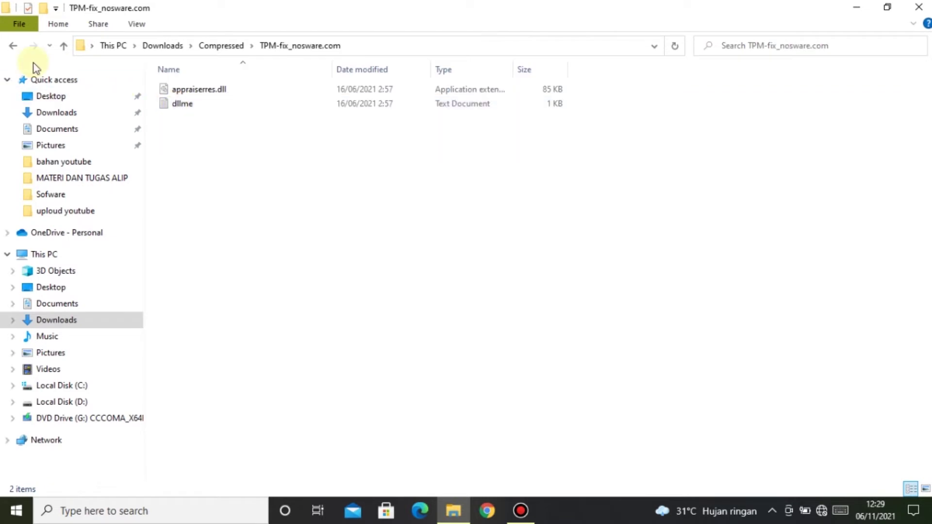
left_click(13, 45)
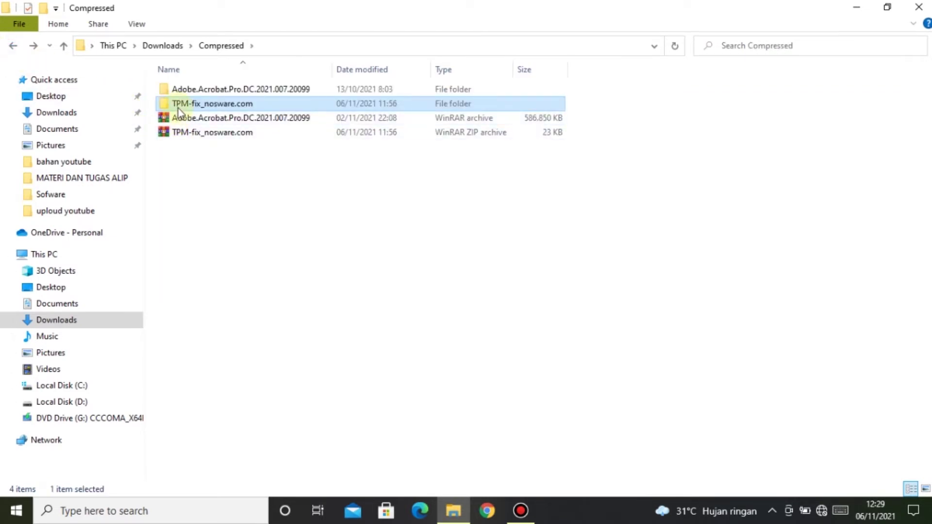
double_click(179, 108)
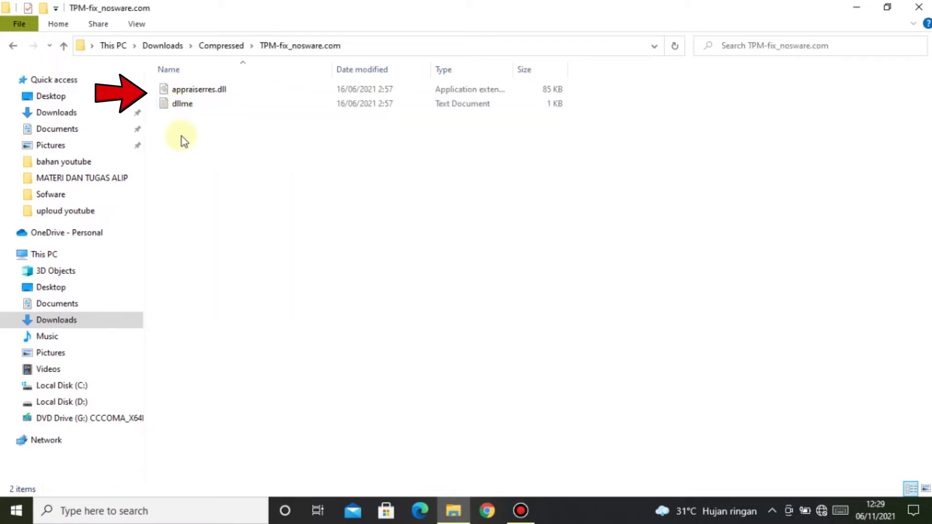
left_click_drag(181, 135, 175, 91)
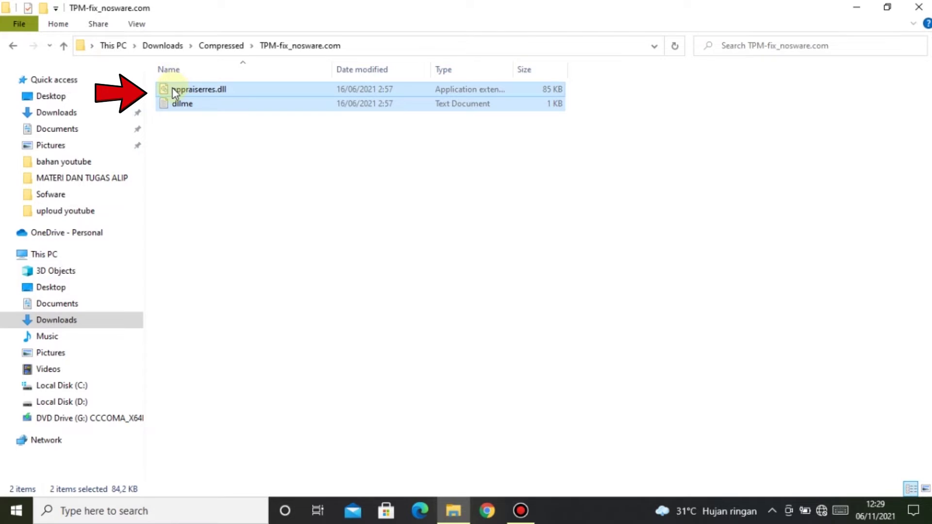
right_click(178, 93)
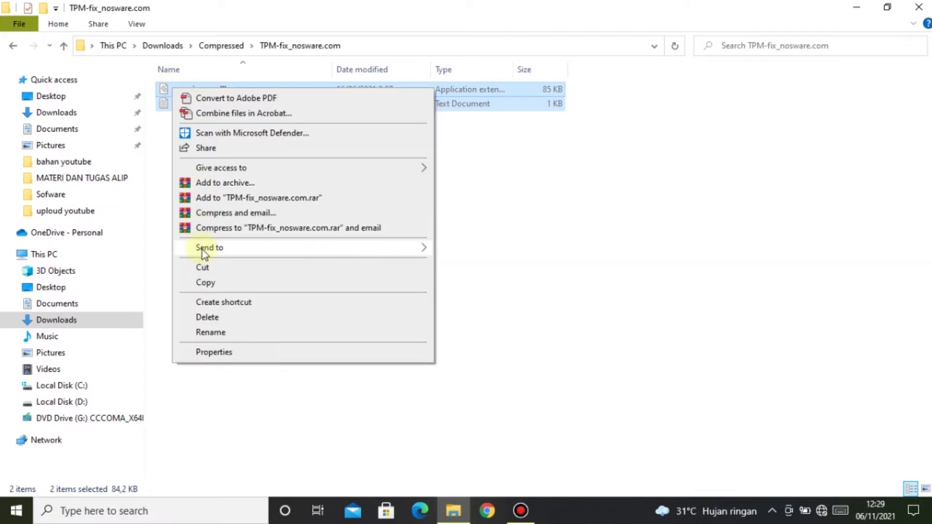
left_click(205, 282)
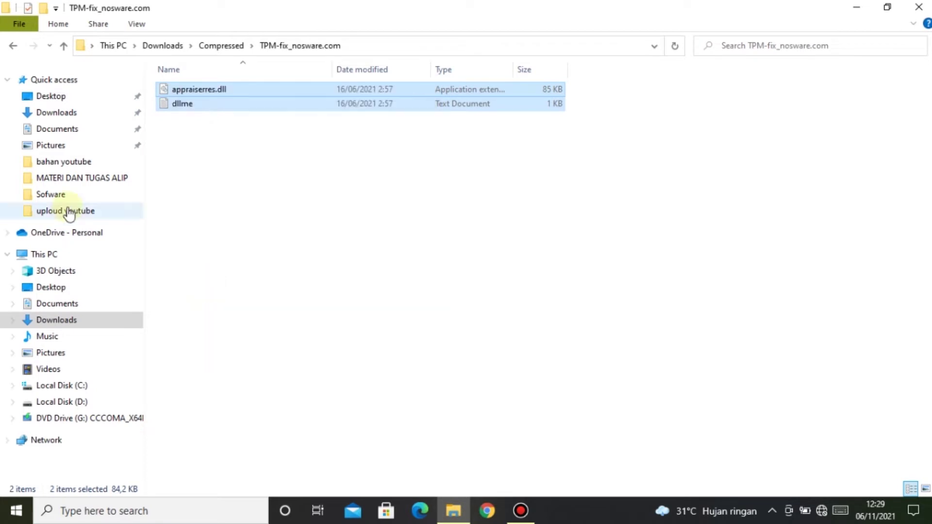
Eject the Windows 11 disc image mounted as DVD Drive (G:) from This PC
left_click(12, 46)
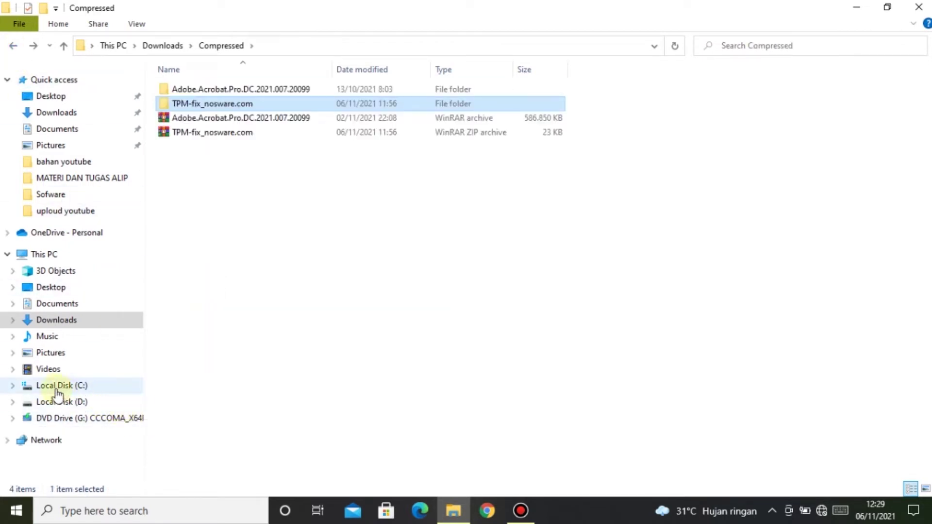
left_click(45, 254)
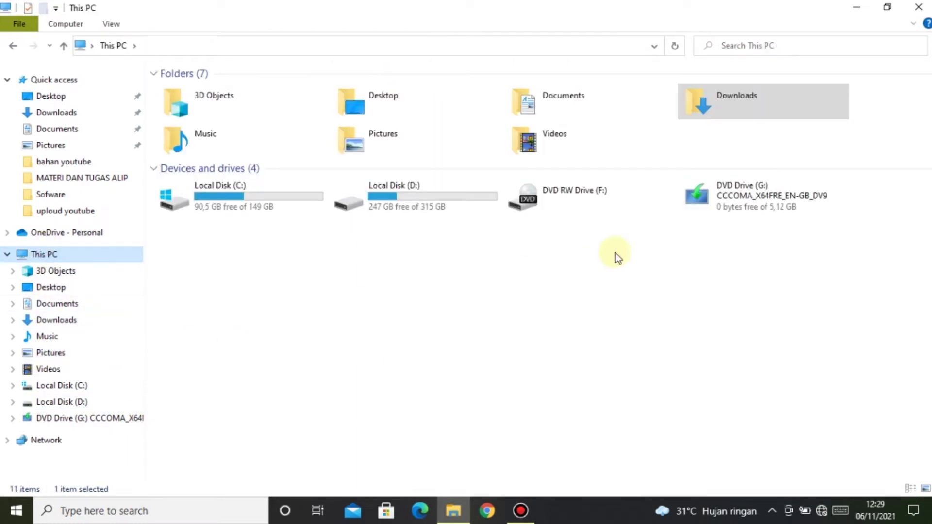
right_click(760, 186)
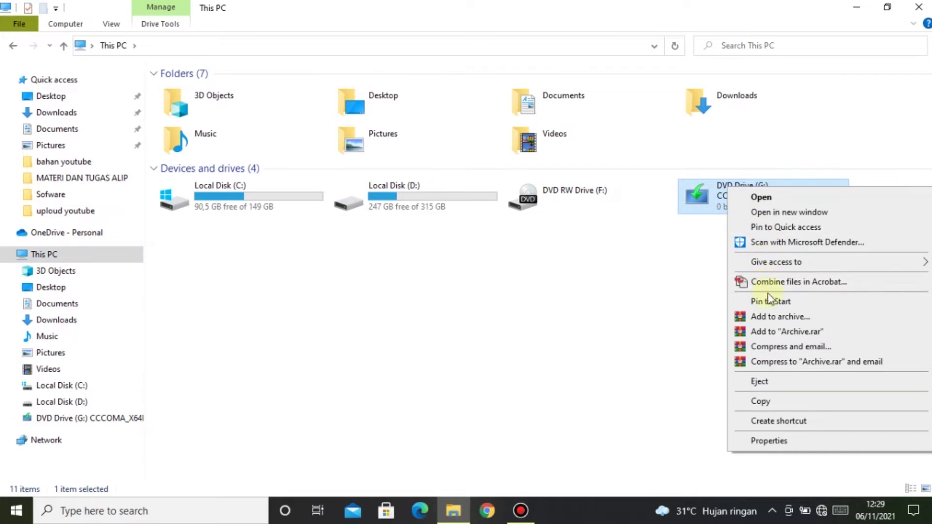
left_click(759, 383)
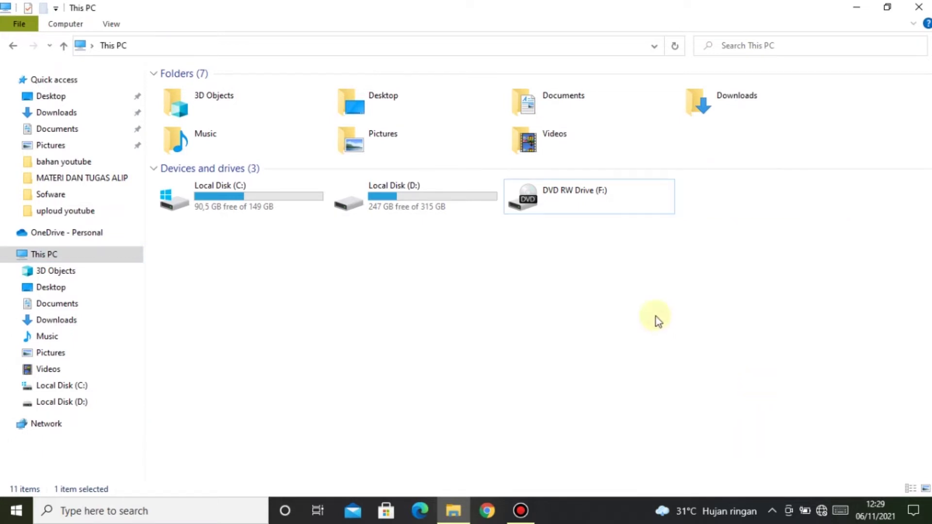
Paste the copied files into the sources folder of D:\Sofware\Win11_EnglishInternational_x64, replacing the files with the same names
double_click(406, 199)
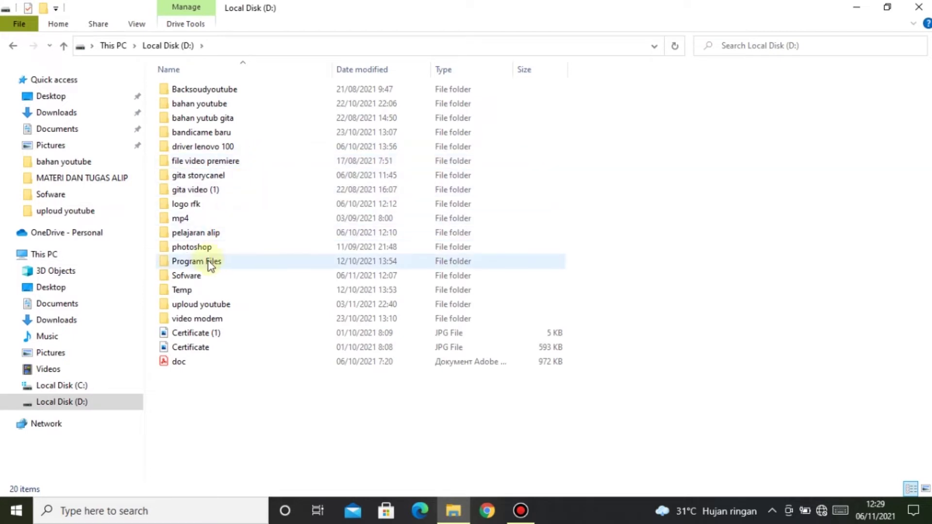
double_click(196, 275)
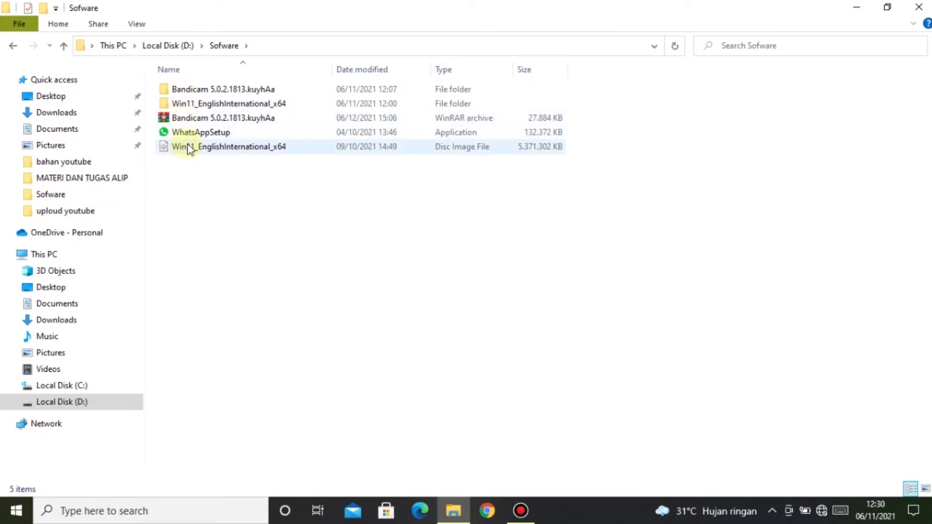
double_click(188, 104)
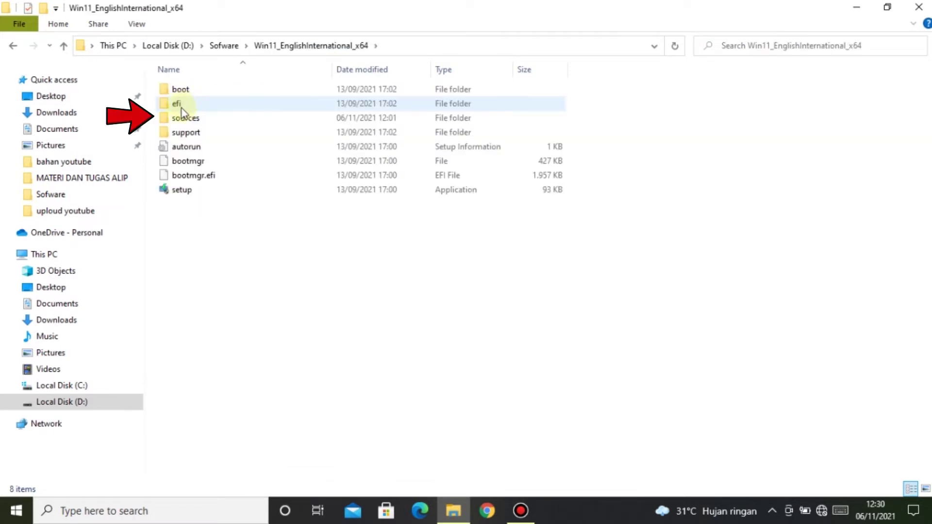
double_click(180, 121)
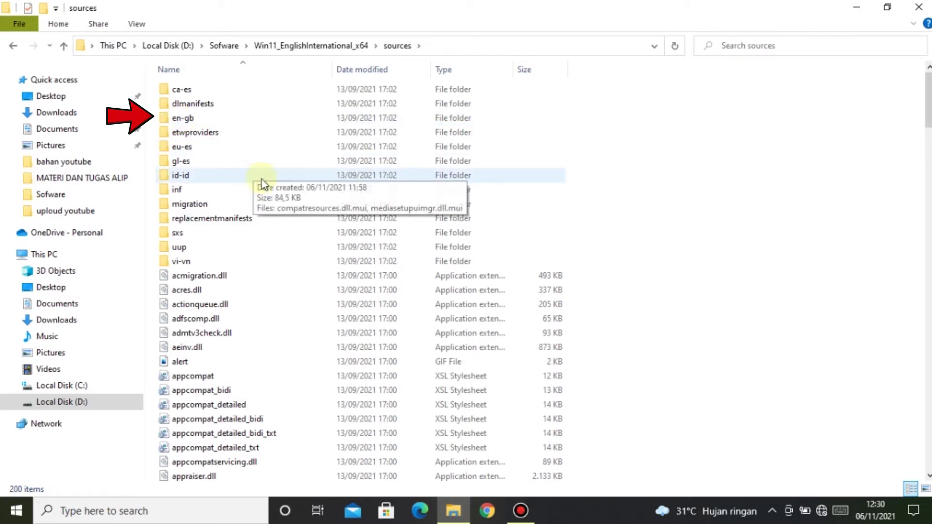
right_click(272, 191)
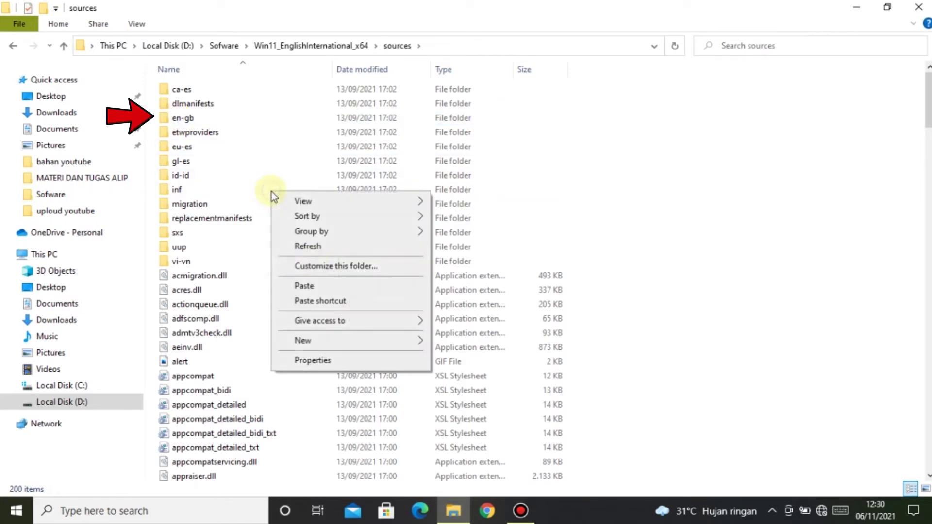
left_click(318, 283)
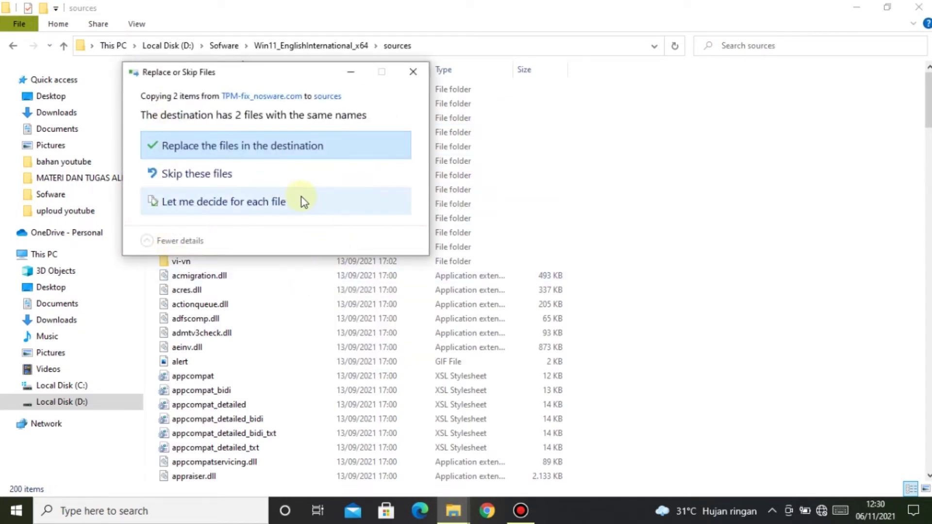
left_click(279, 146)
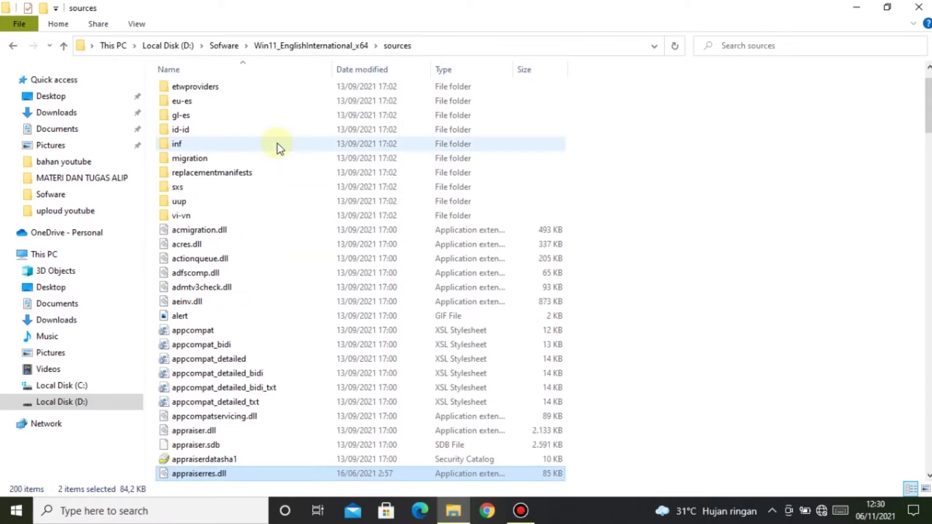
Launch setup from the Win11_EnglishInternational_x64 folder and close the File Explorer window
left_click(8, 51)
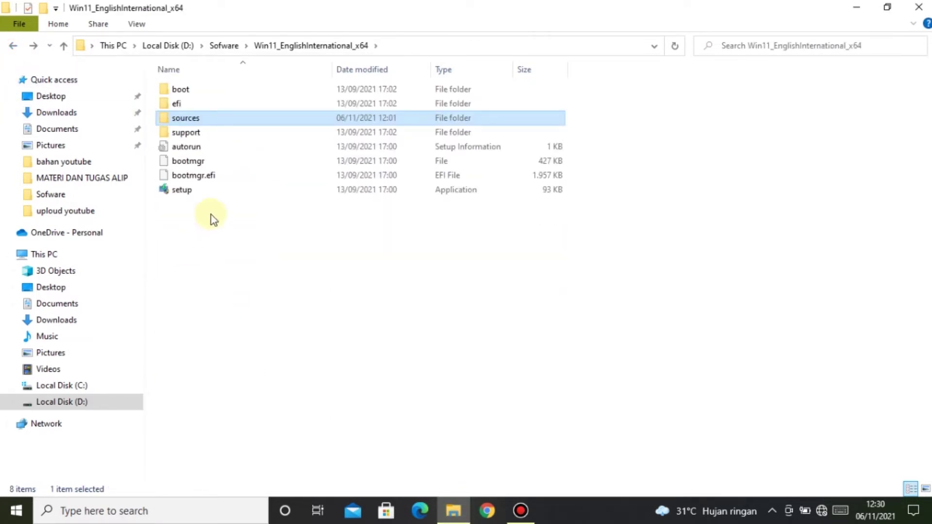
double_click(187, 192)
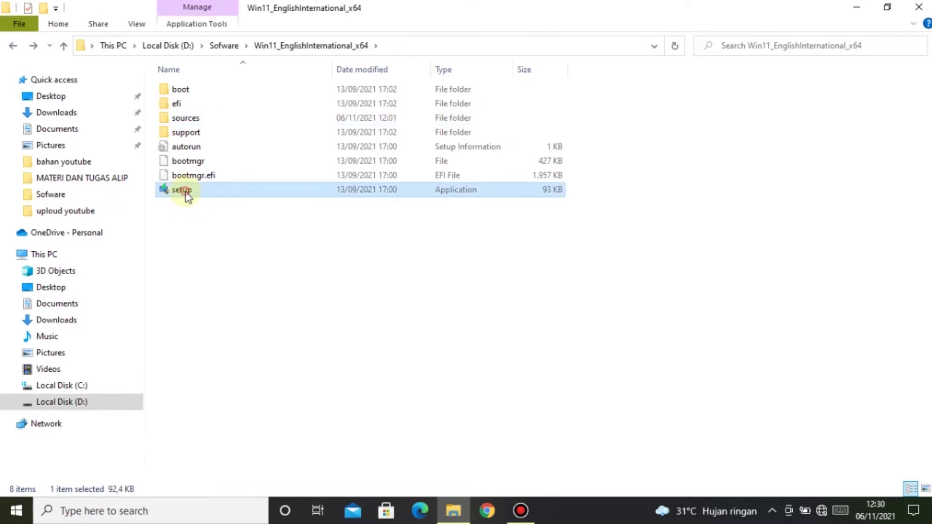
left_click(915, 7)
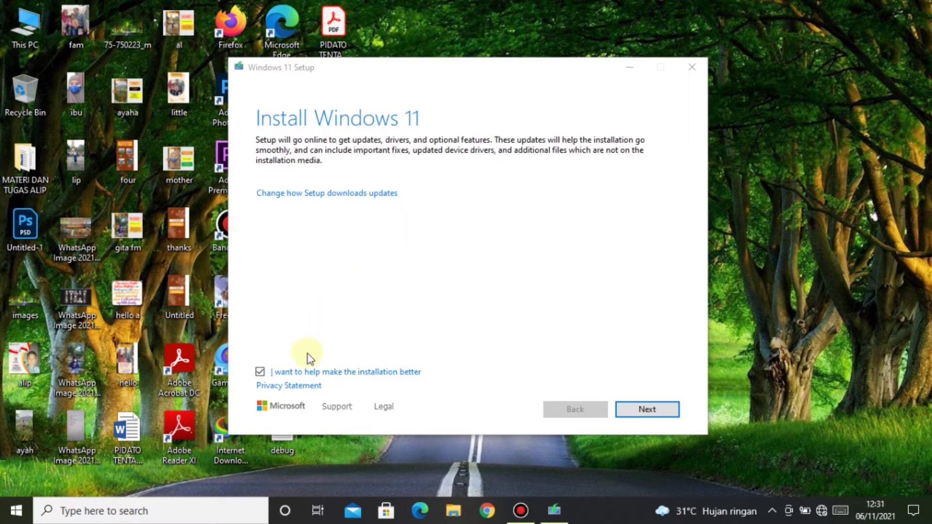
Opt out of helping make the installation better and continue with downloading updates, drivers and optional features
left_click(292, 372)
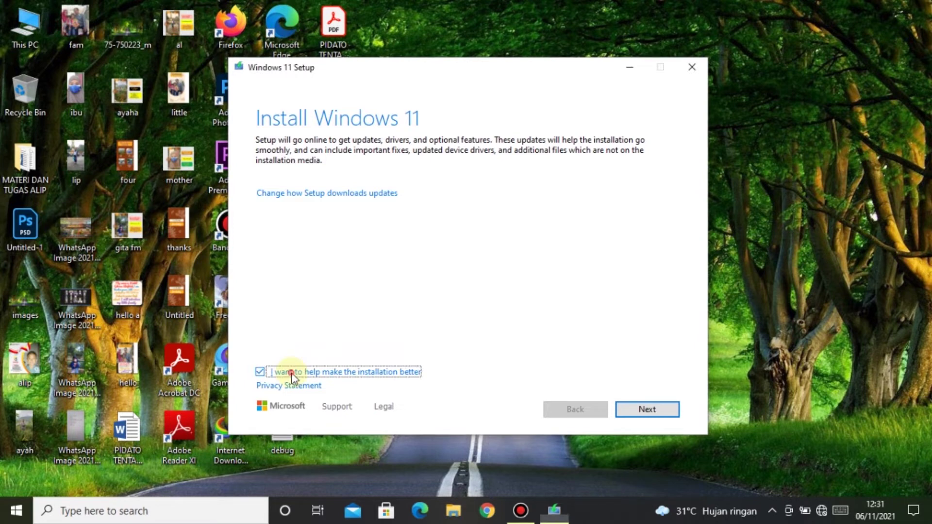
left_click(319, 193)
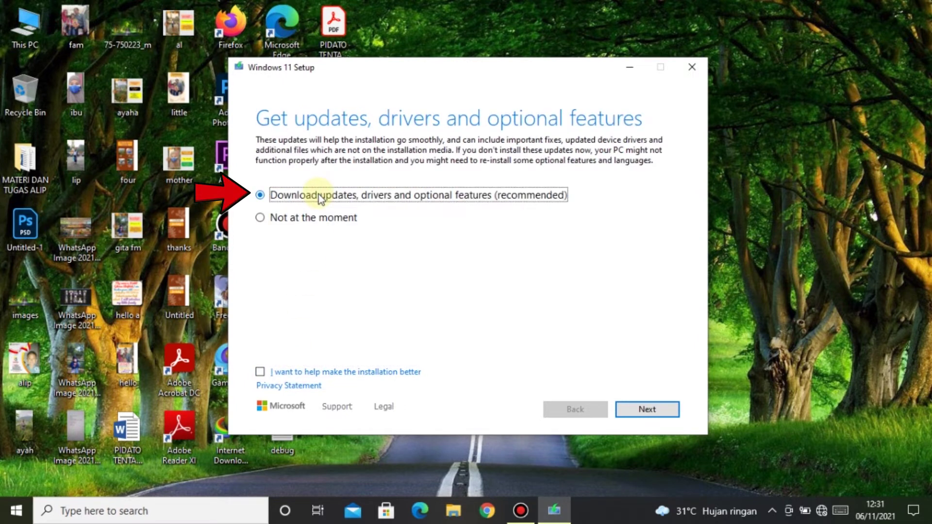
left_click(642, 409)
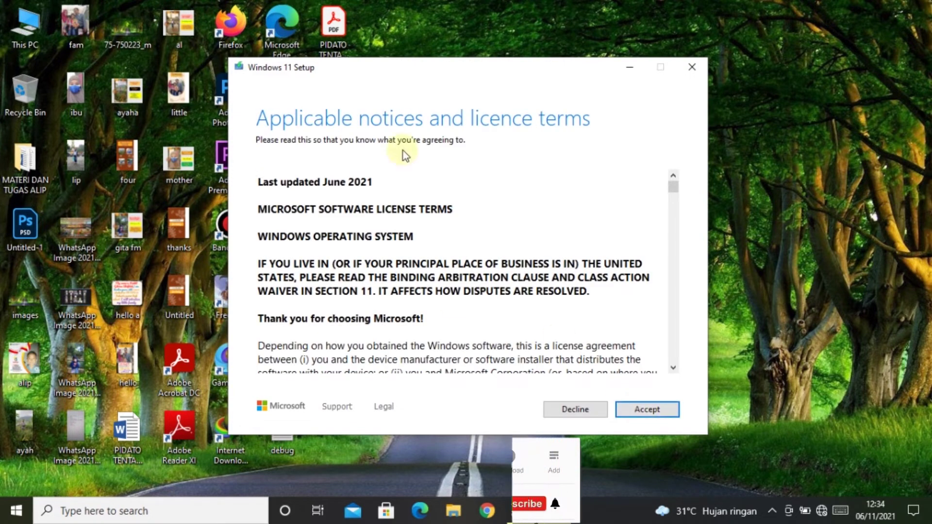
Accept the licence terms and the display language change, and install Windows 11 Pro keeping personal files and apps
left_click(646, 409)
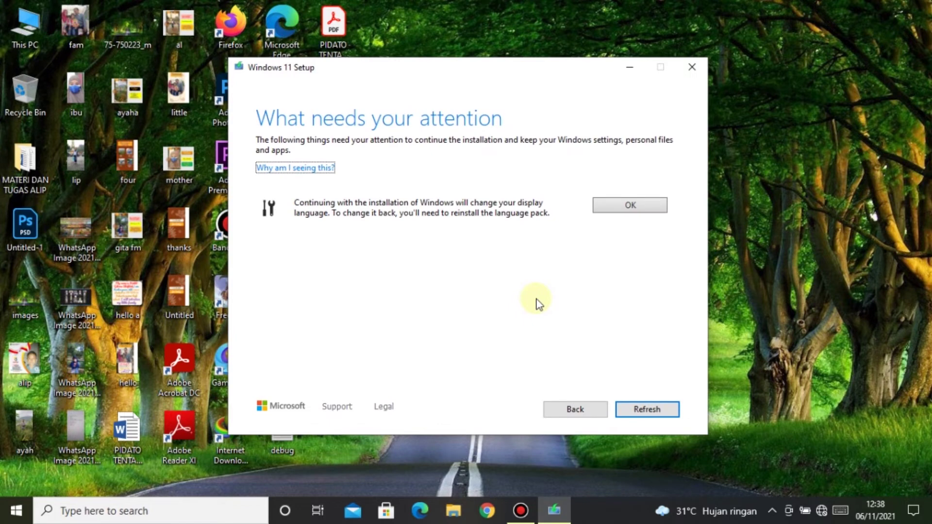
left_click(633, 205)
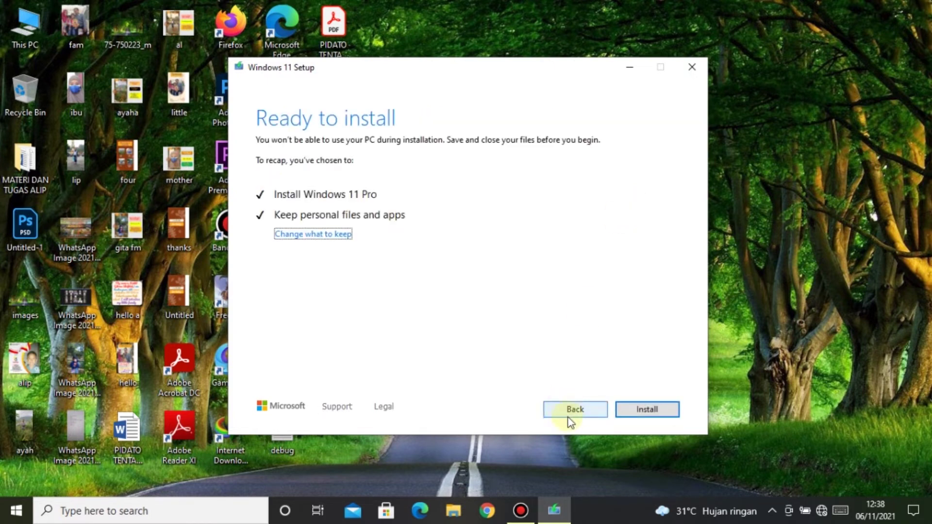
left_click(633, 410)
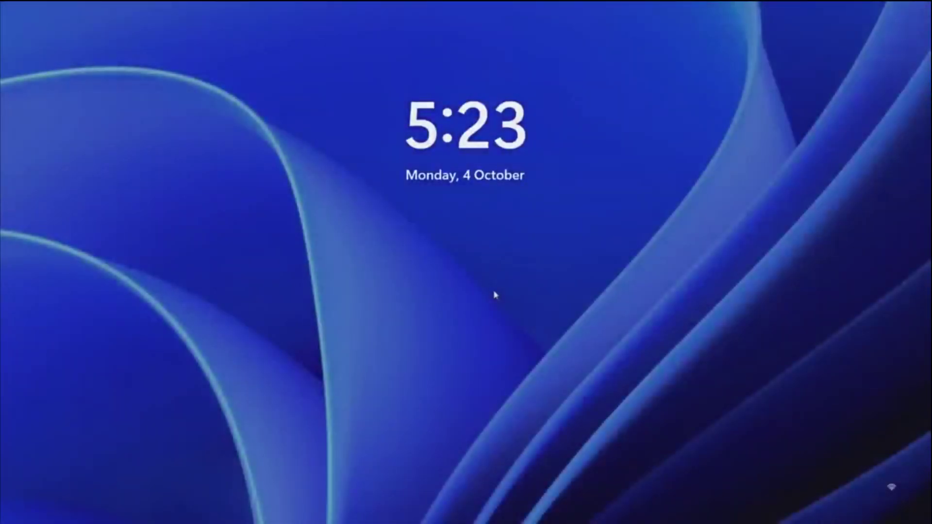
Dismiss the Windows 11 lock screen, close the Start menu and refresh the desktop
left_click(495, 293)
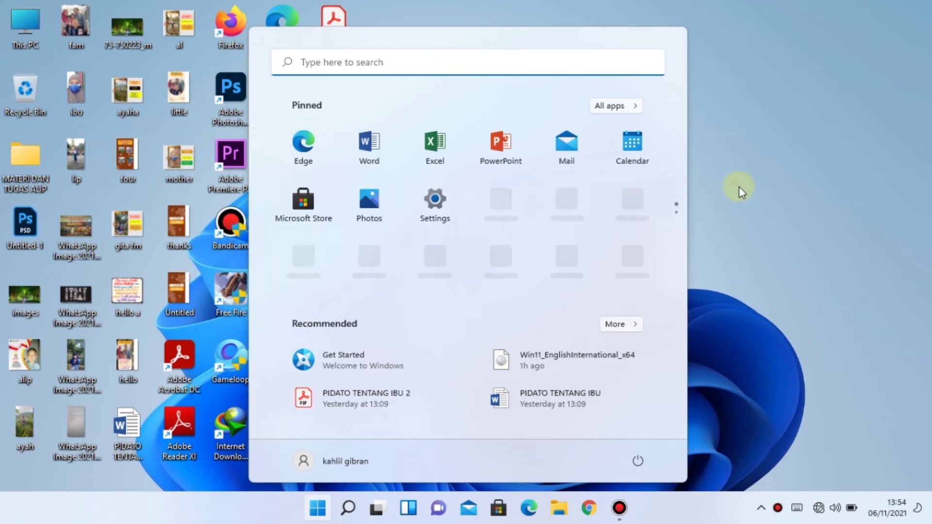
left_click(752, 208)
right_click(752, 208)
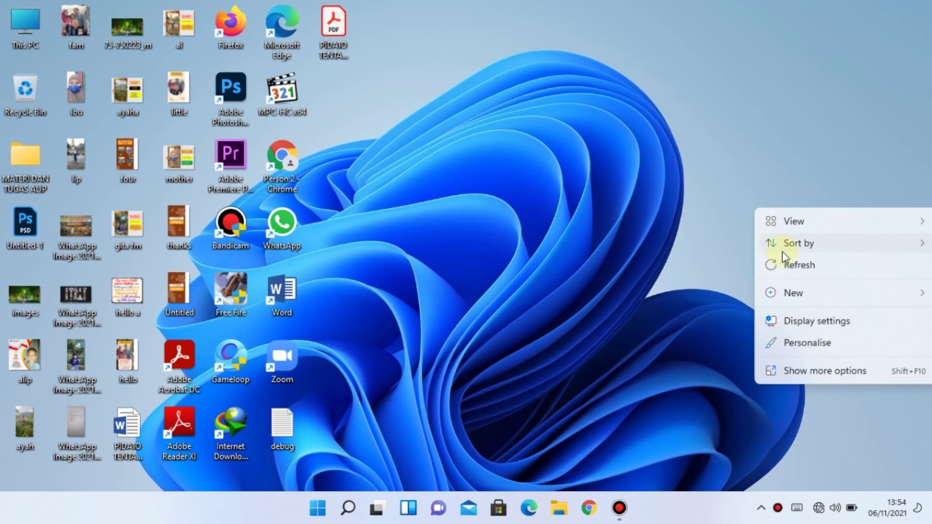
left_click(785, 266)
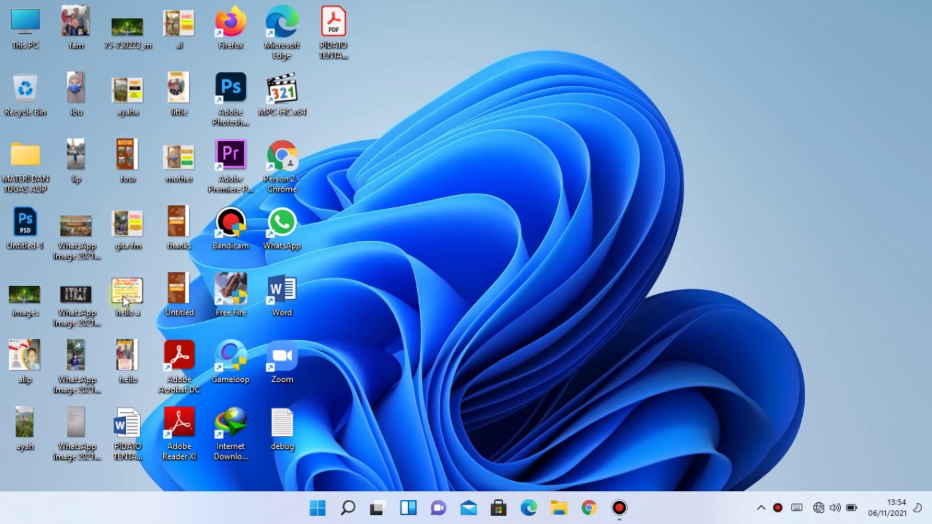
Examine the folders on Local Disk (D:) through This PC, then close File Explorer and refresh the desktop
double_click(24, 30)
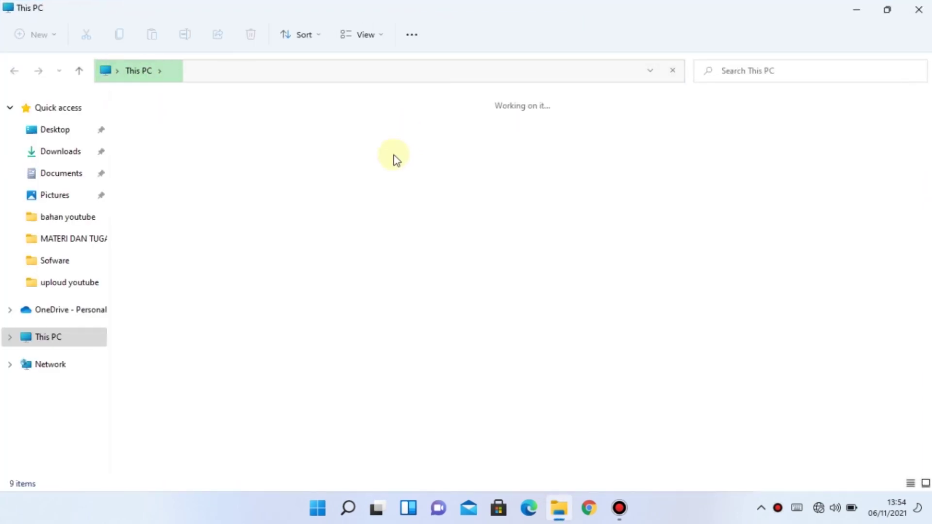
left_click(11, 337)
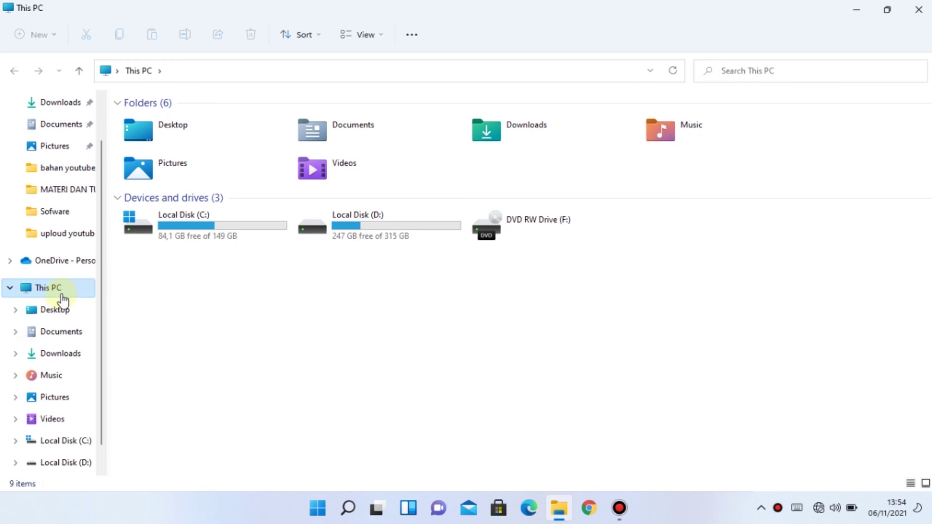
left_click(67, 462)
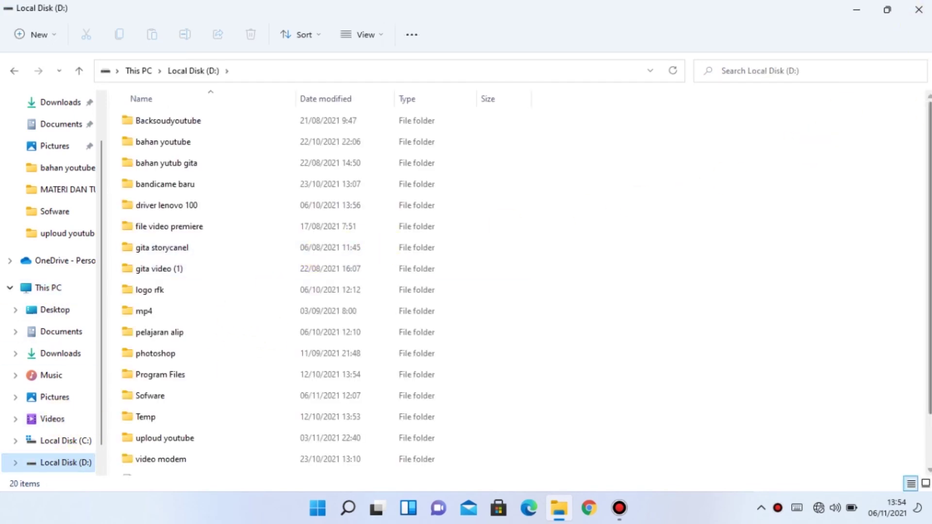
left_click_drag(925, 187, 929, 161)
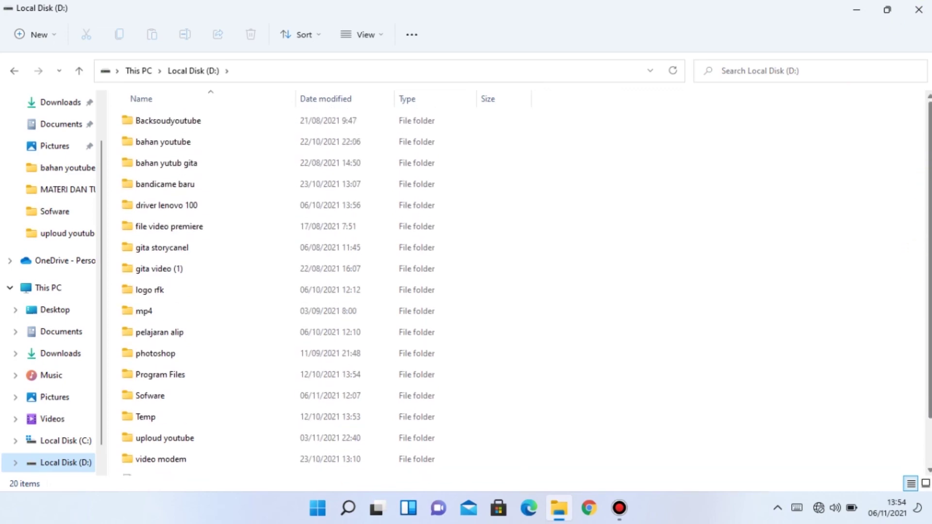
left_click(919, 9)
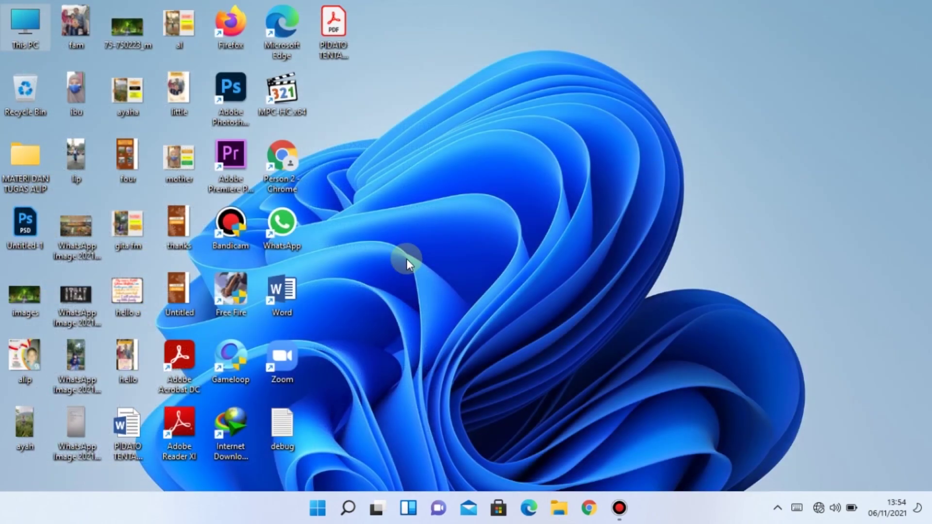
right_click(406, 258)
left_click(454, 319)
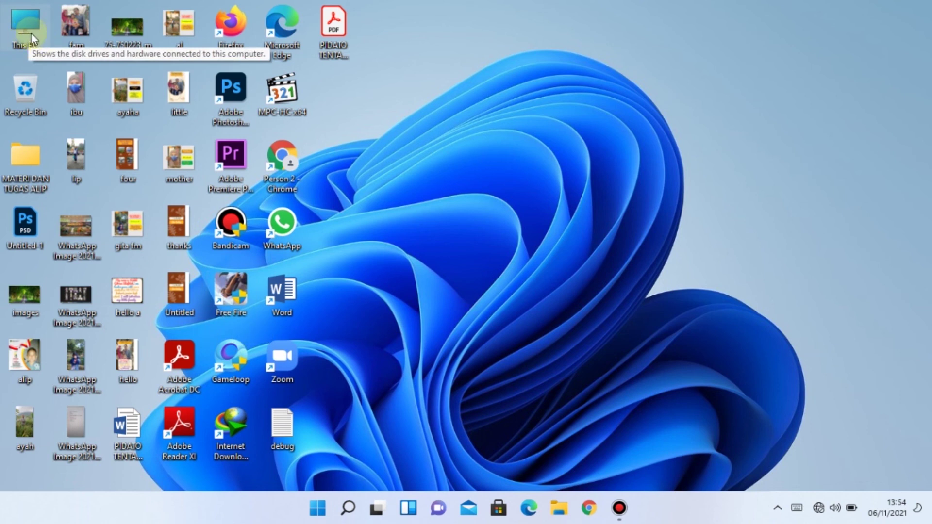
Run winver to check the installed Windows version, and close the About Windows dialog
left_click(349, 510)
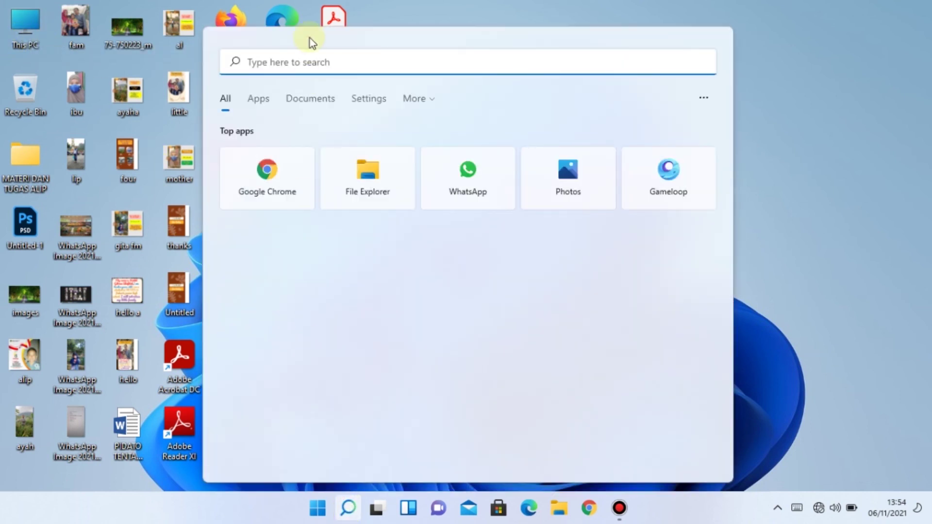
type("winver")
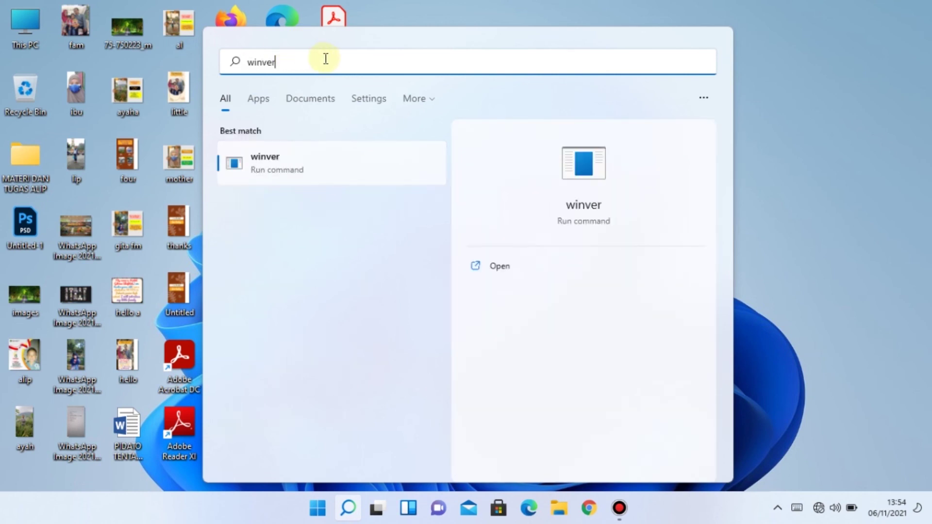
key("Return")
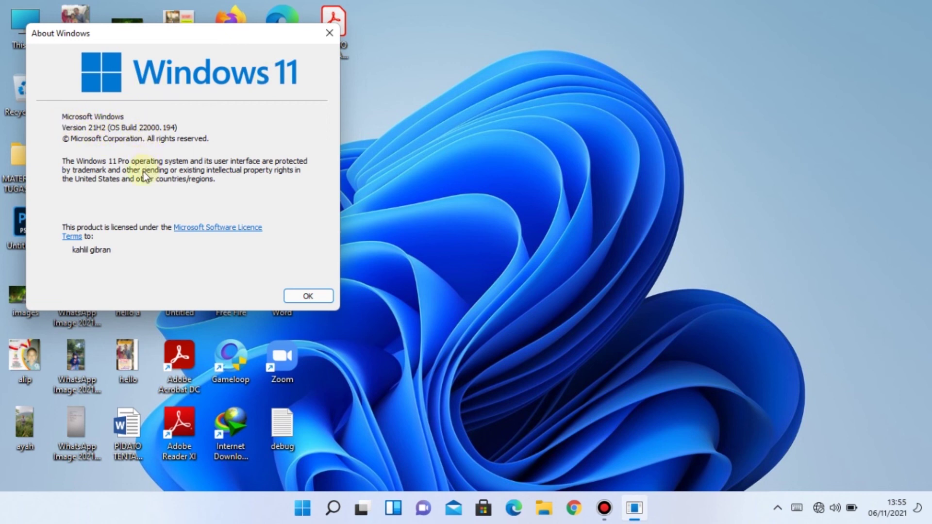
left_click(308, 296)
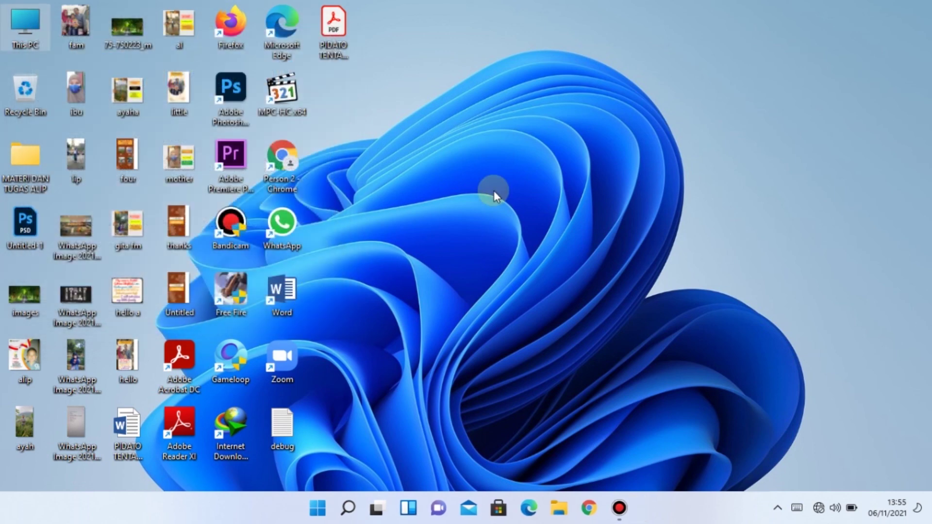